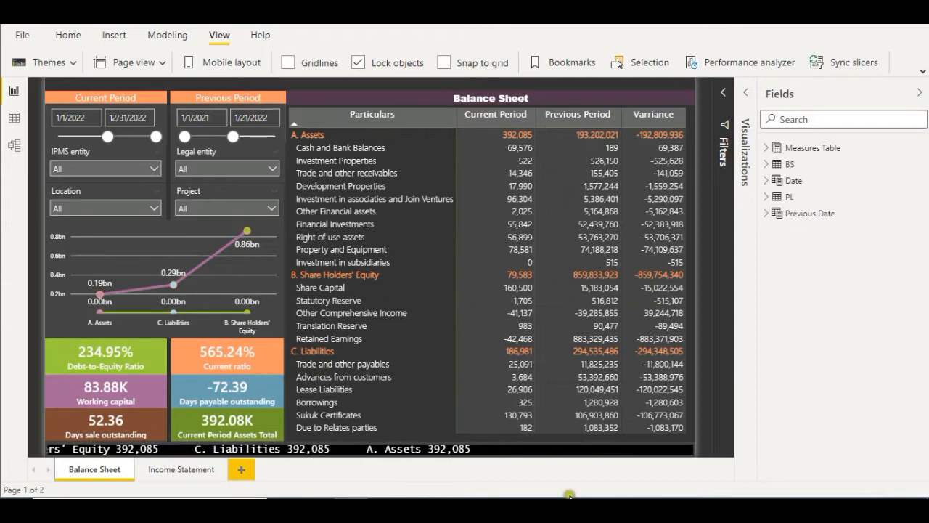
Step: Expand the Measures Table, look through its list of measures, and collapse it again
left_click(764, 148)
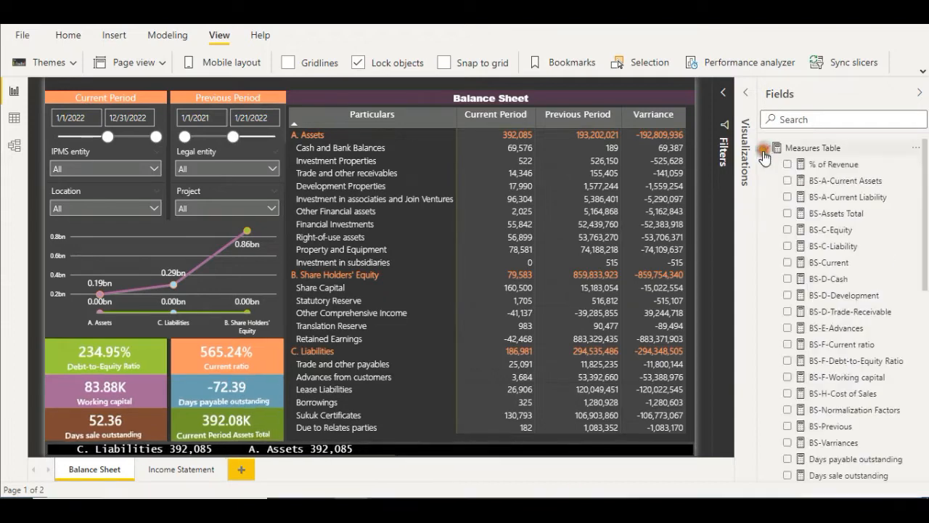
scroll(798, 356, "down", 10)
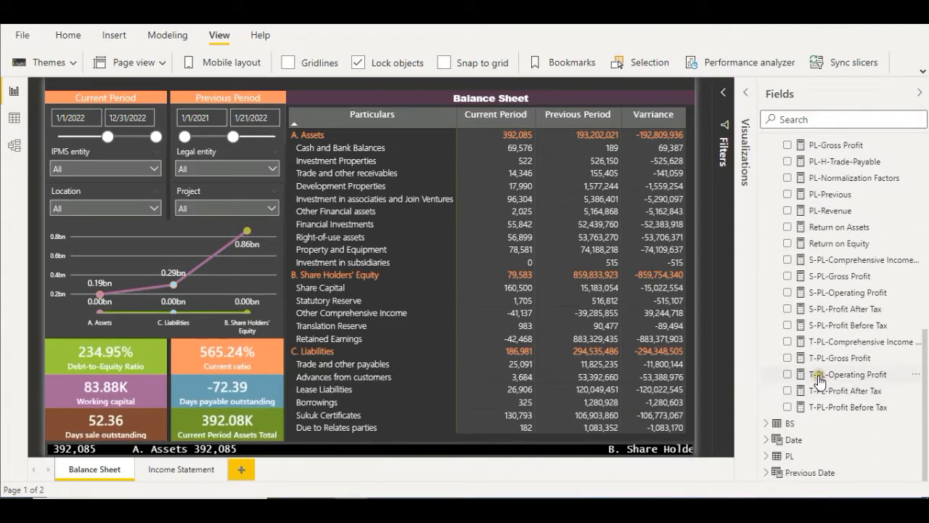
scroll(796, 447, "up", 10)
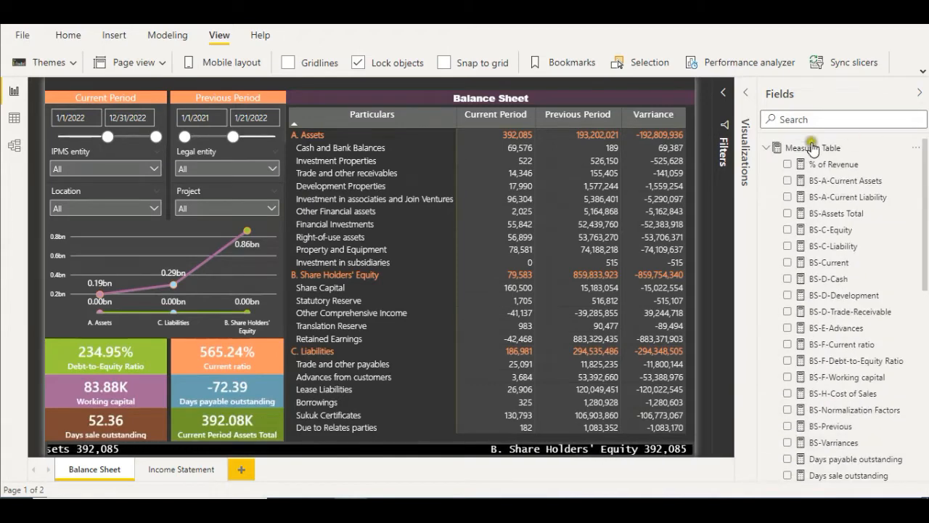
left_click(788, 148)
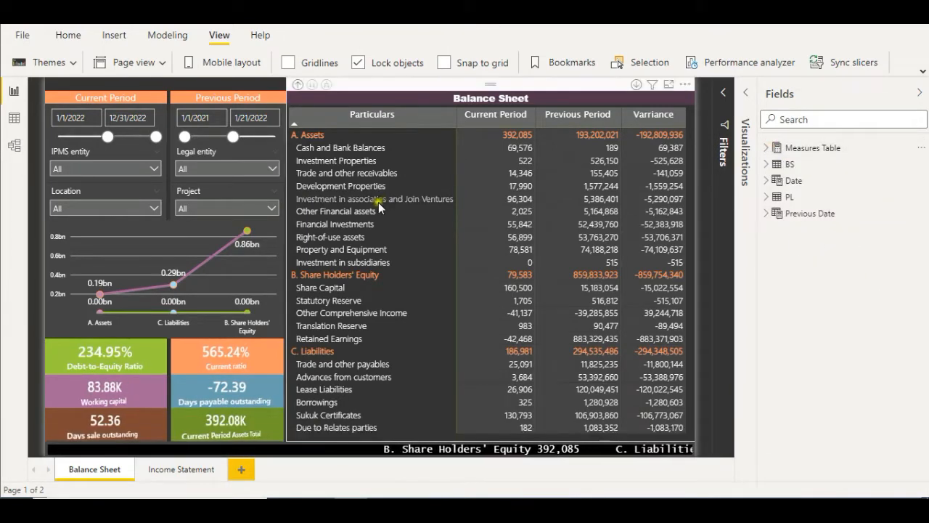
Step: Review the Income Statement and Balance Sheet pages, then inspect the Revenue row of the income statement
left_click(164, 471)
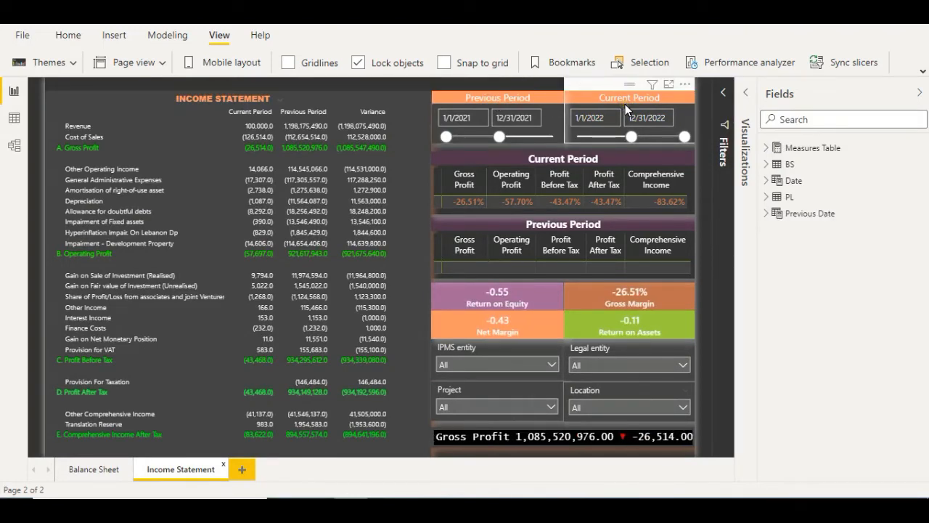
left_click(254, 126)
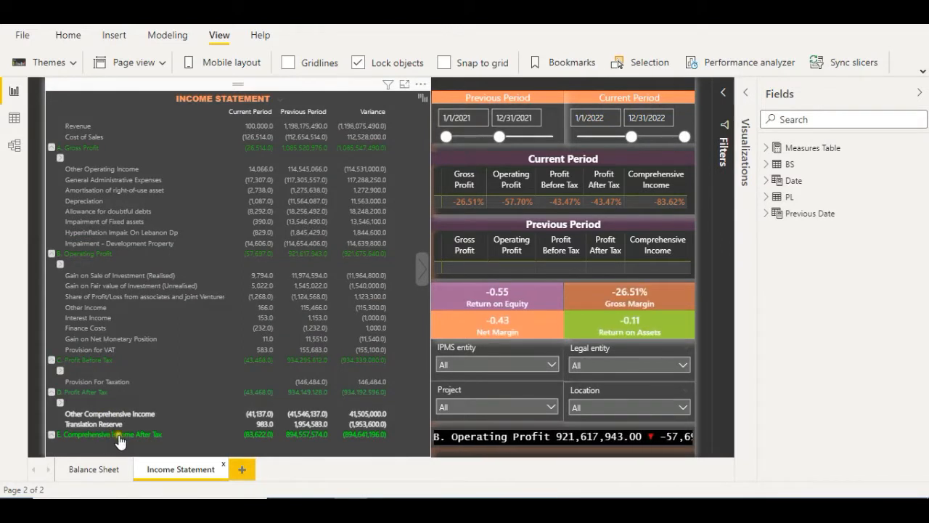
left_click(94, 470)
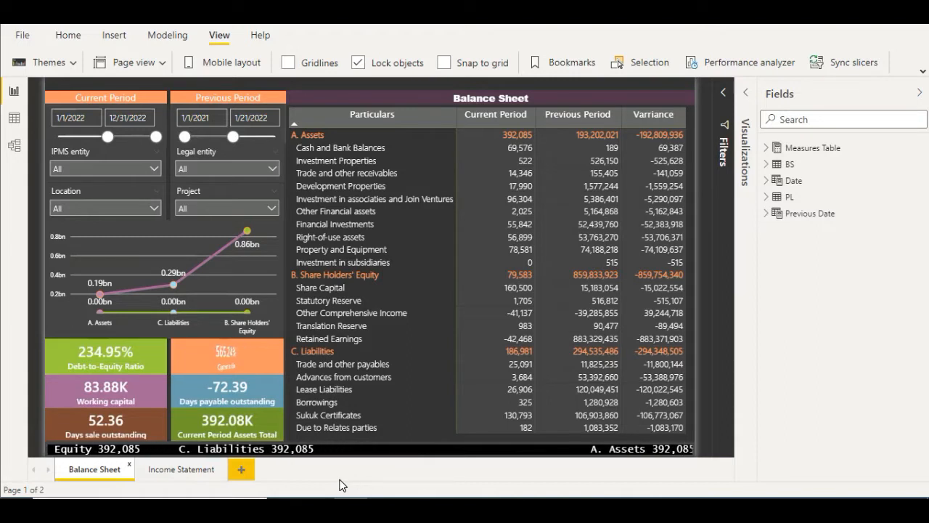
left_click(156, 471)
left_click(180, 472)
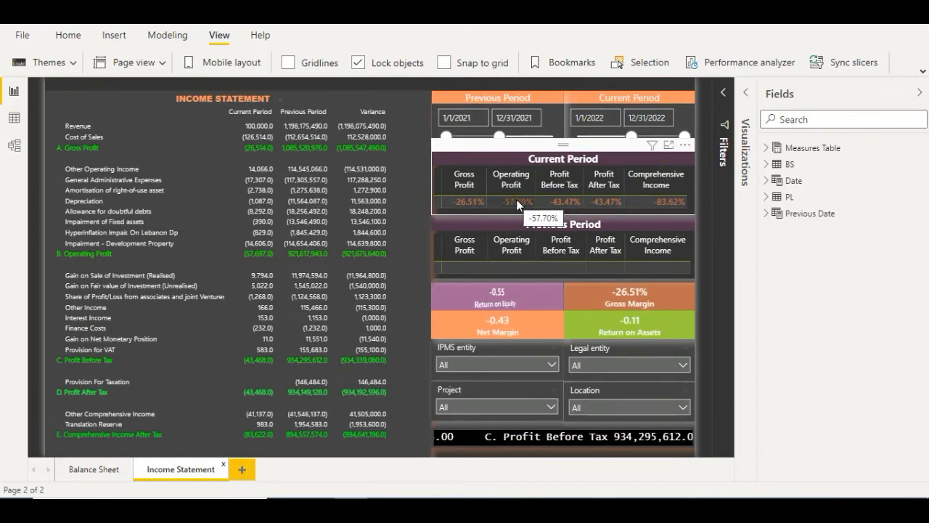
left_click(305, 169)
mouse_move(251, 122)
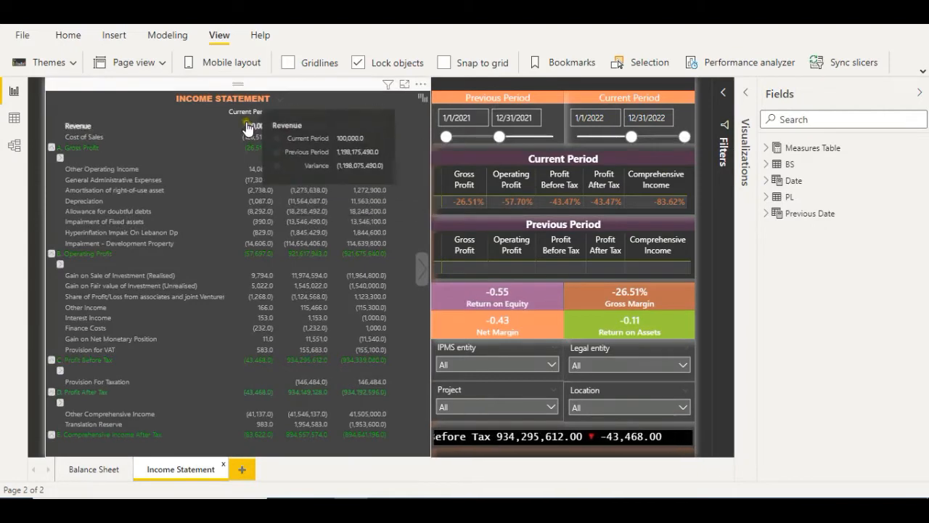
left_click(254, 129)
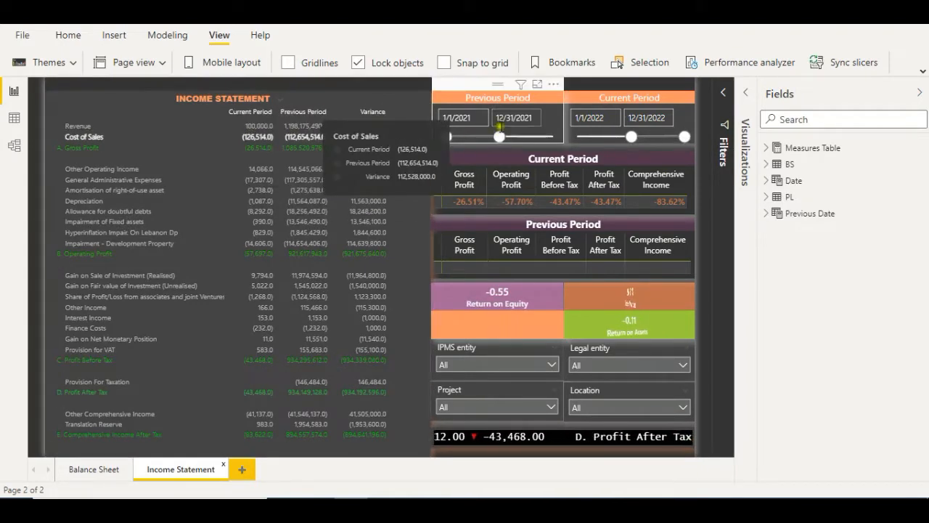
left_click(501, 120)
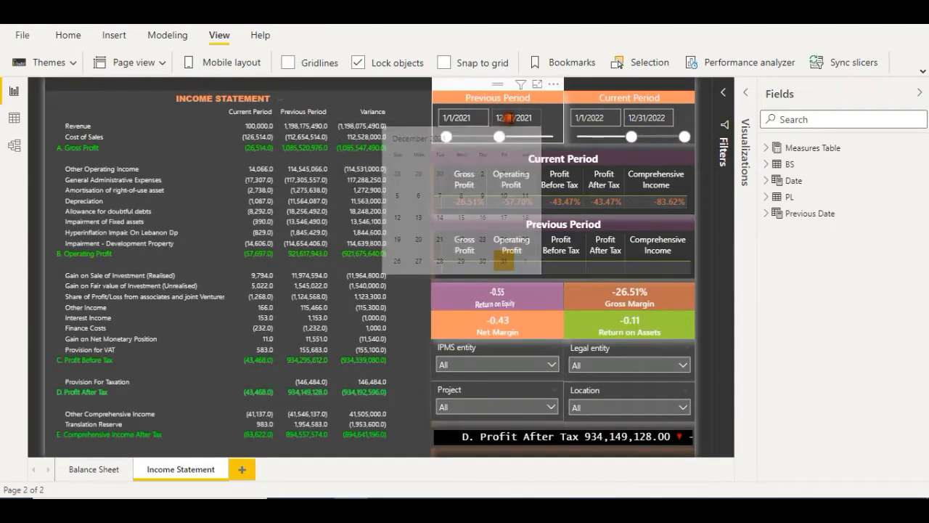
left_click(443, 139)
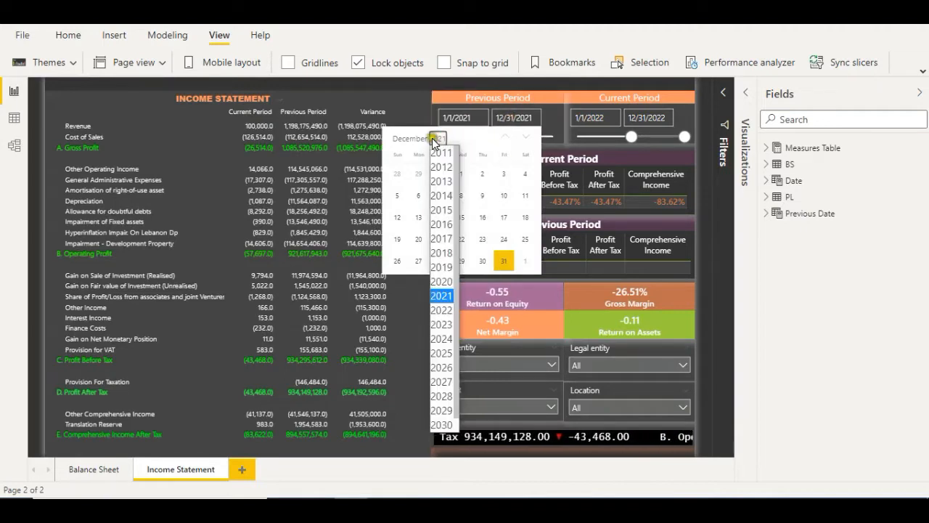
left_click(433, 139)
left_click(410, 138)
left_click(438, 138)
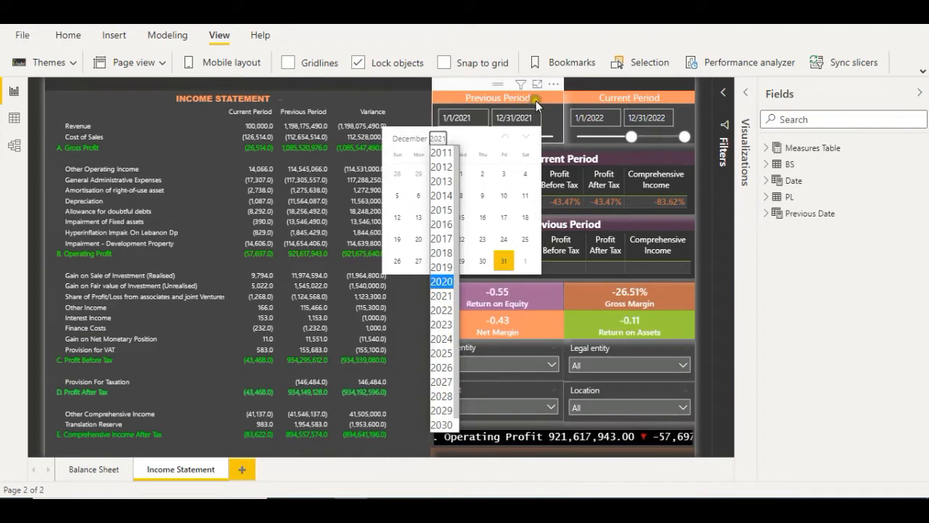
left_click(536, 101)
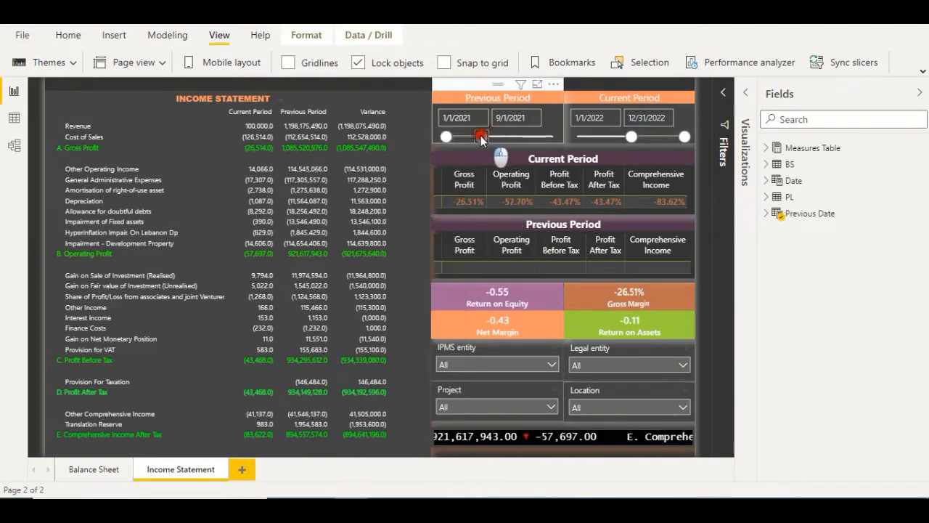
Step: Set the Previous Period to end on 4/7/2022 and the Current Period to start on 1/1/2021 on the Income Statement page
left_click_drag(481, 135, 477, 136)
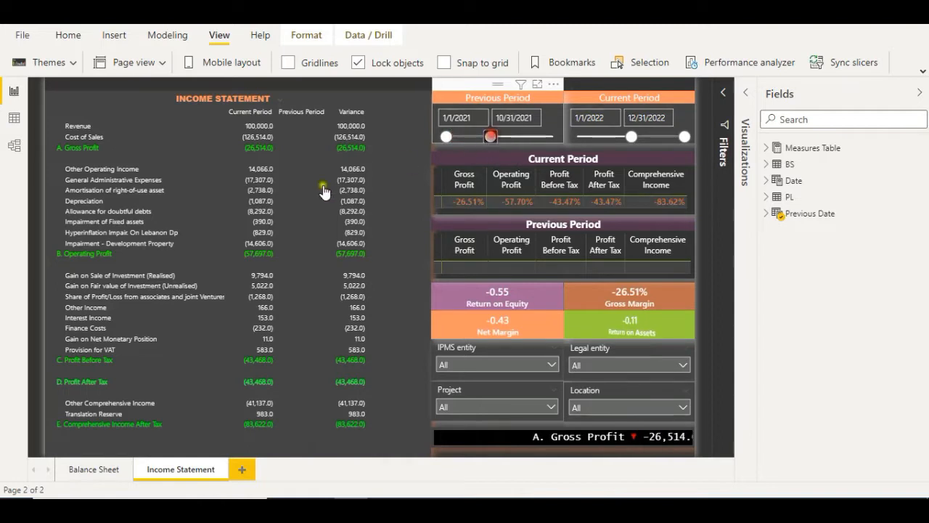
left_click_drag(492, 136, 514, 136)
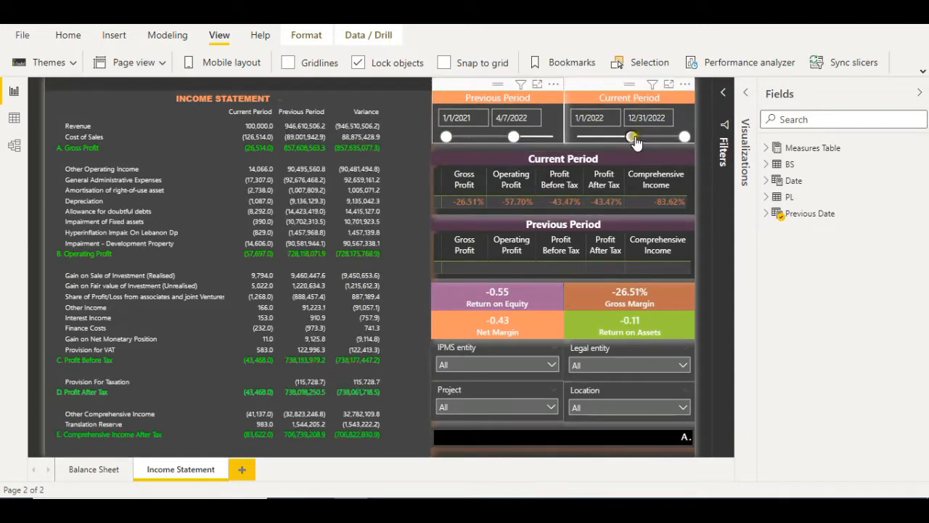
left_click_drag(618, 136, 564, 136)
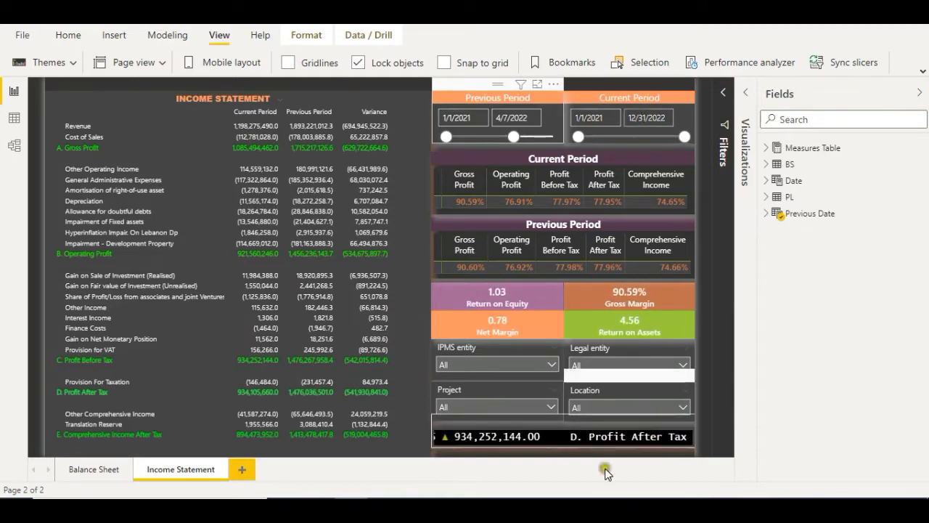
left_click(587, 482)
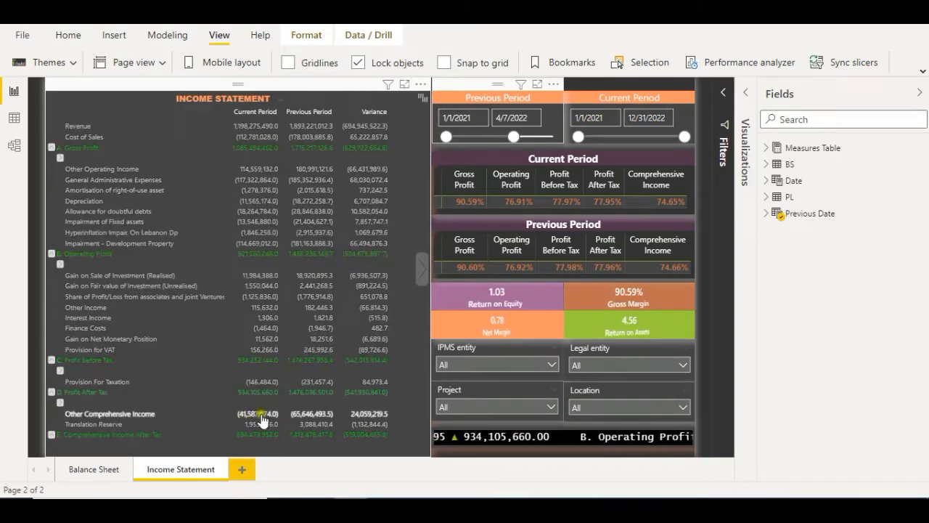
Step: On the Balance Sheet page, check the IPMS entity and Legal entity filter choices and inspect the ratio cards
left_click(102, 472)
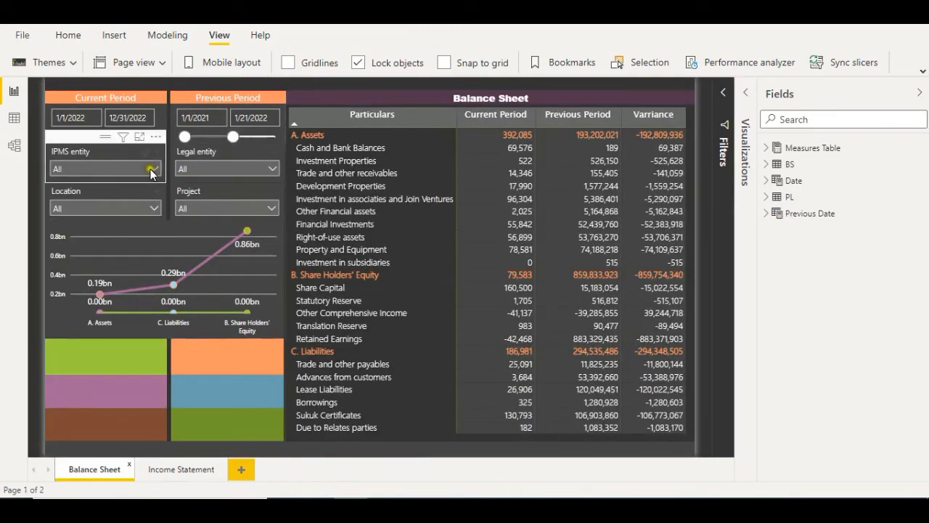
left_click(118, 173)
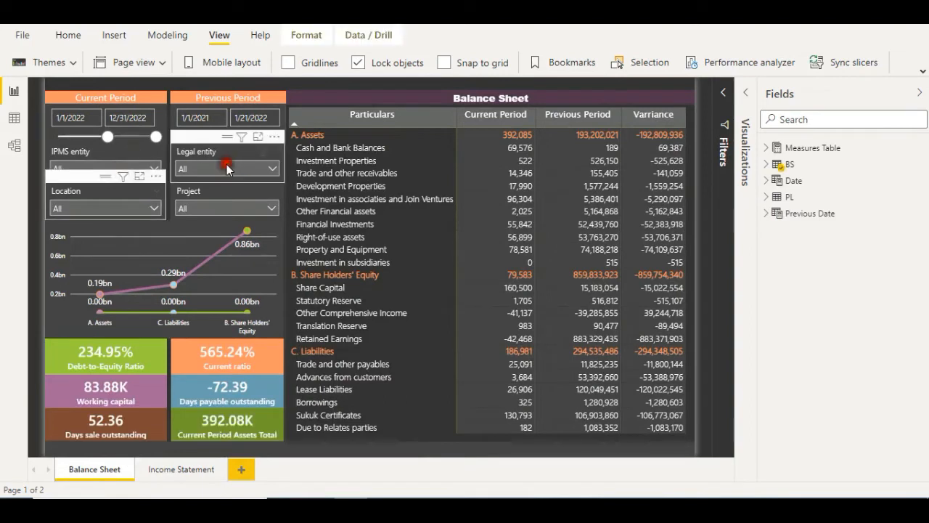
left_click(227, 169)
left_click(114, 163)
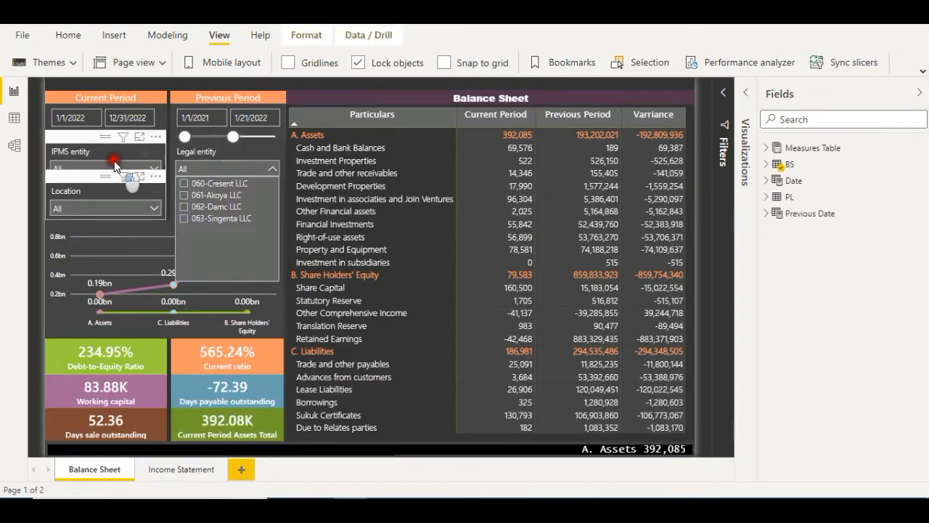
left_click(38, 181)
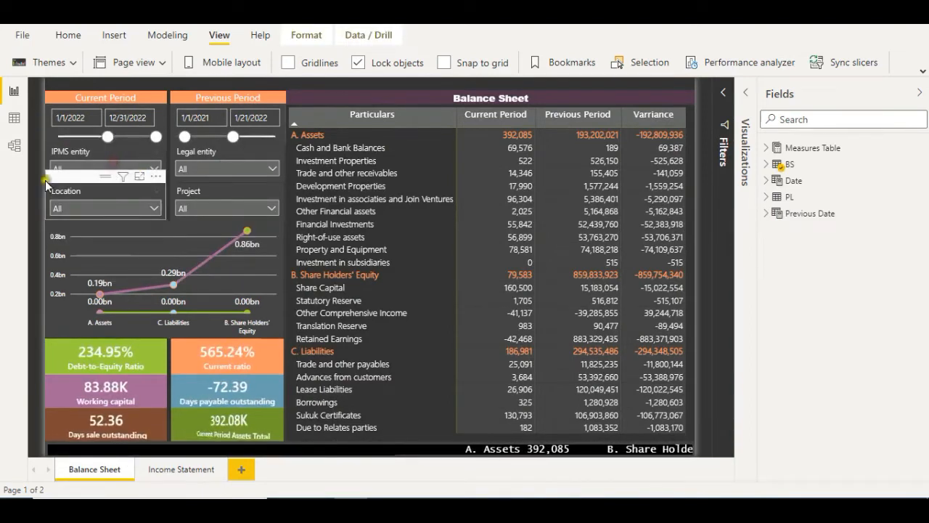
left_click(33, 191)
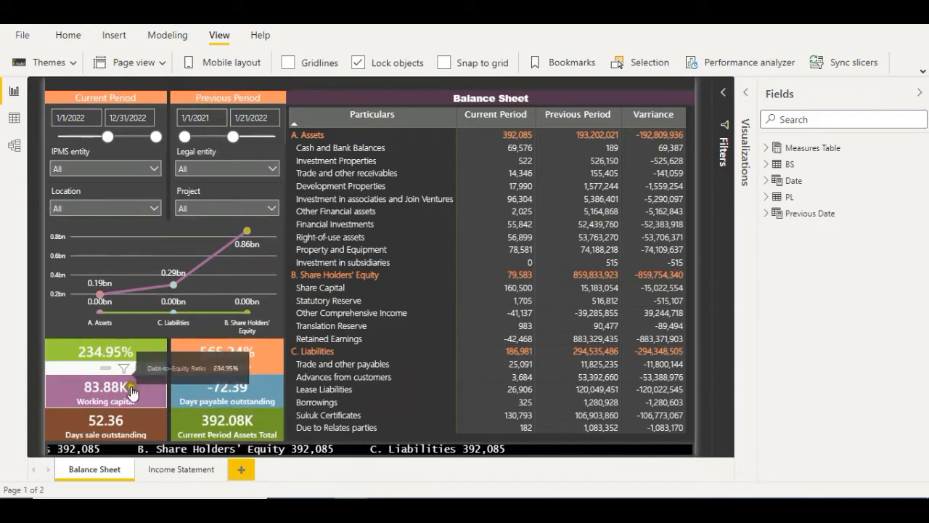
mouse_move(225, 366)
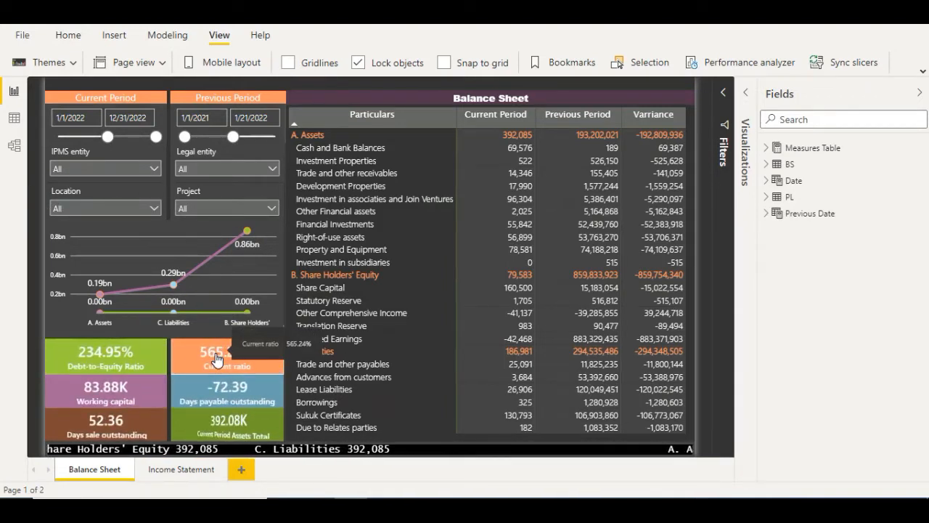
mouse_move(172, 408)
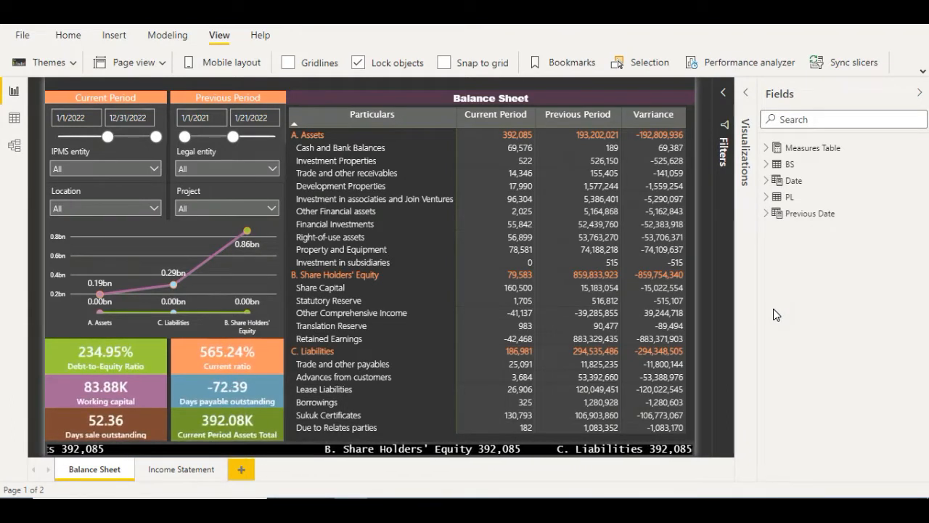
Step: Examine the formulas of the S-PL-Gross Profit, T-PL-Gross Profit, T-PL-Operating Profit and T-PL-Profit Before Tax measures in the Measures Table
left_click(767, 148)
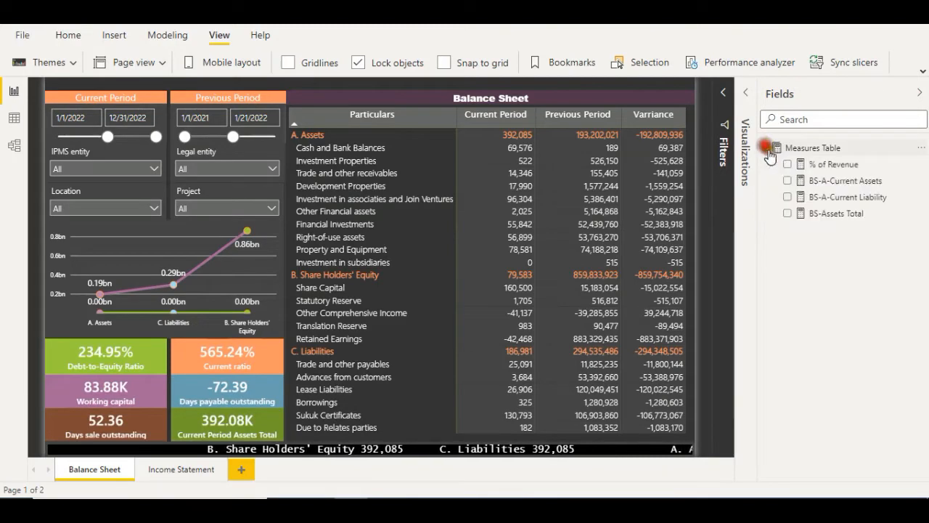
scroll(821, 263, "down", 10)
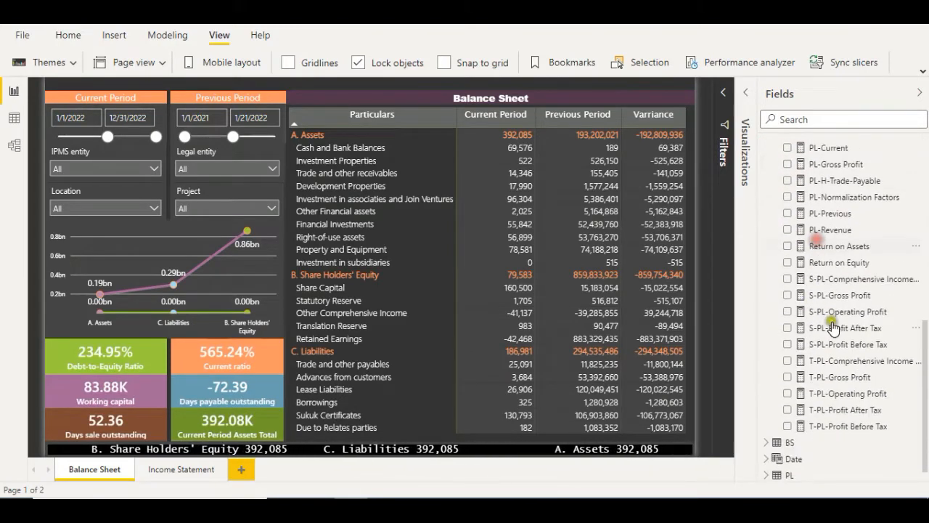
left_click(834, 298)
left_click(855, 360)
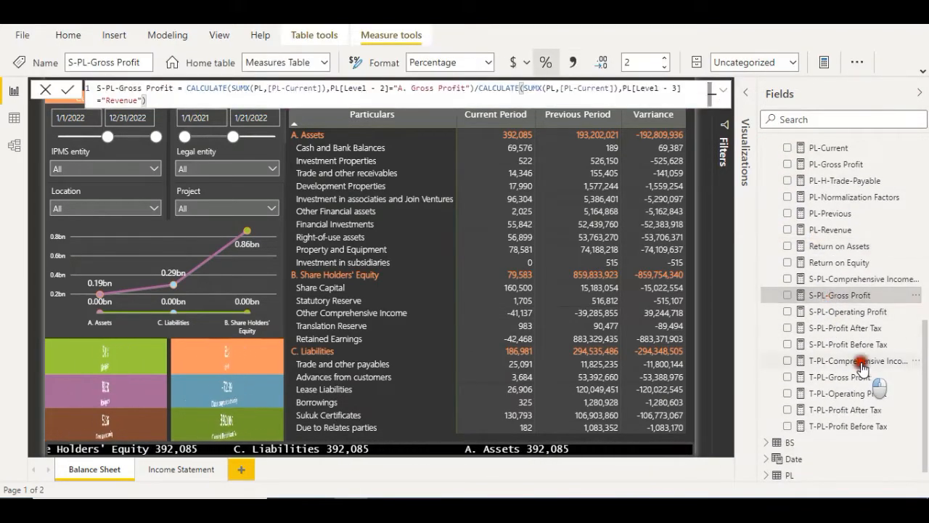
scroll(857, 363, "down", 1)
left_click(846, 359)
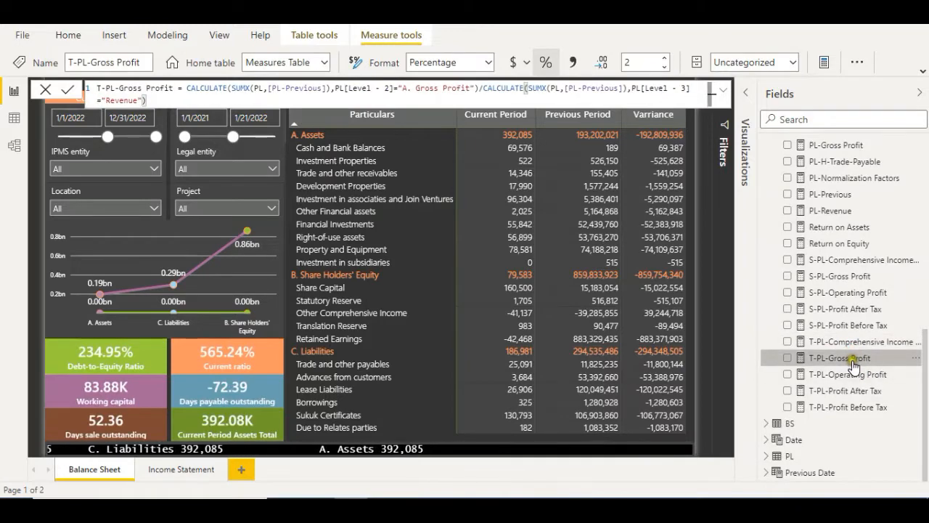
left_click(847, 374)
left_click(857, 409)
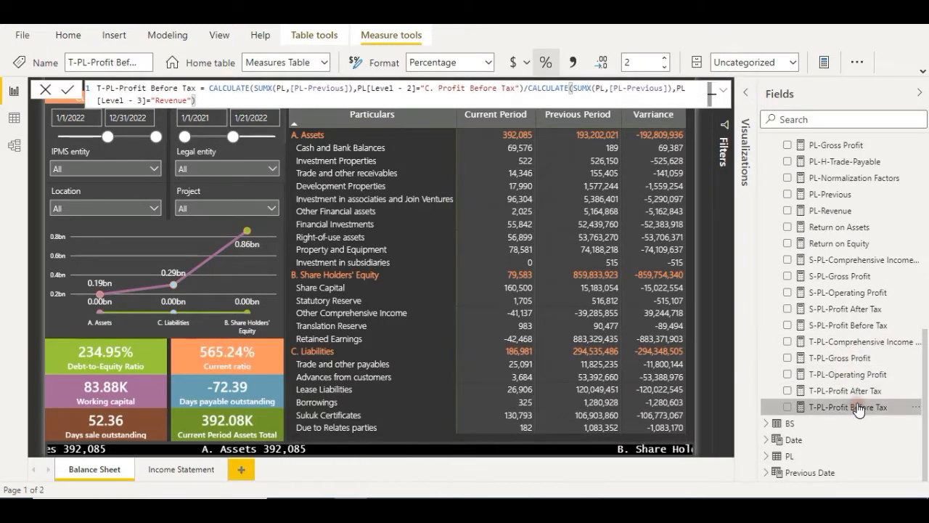
Step: Expand the Date table, examine its full DAX definition, and collapse the formula again
left_click(767, 440)
left_click(786, 441)
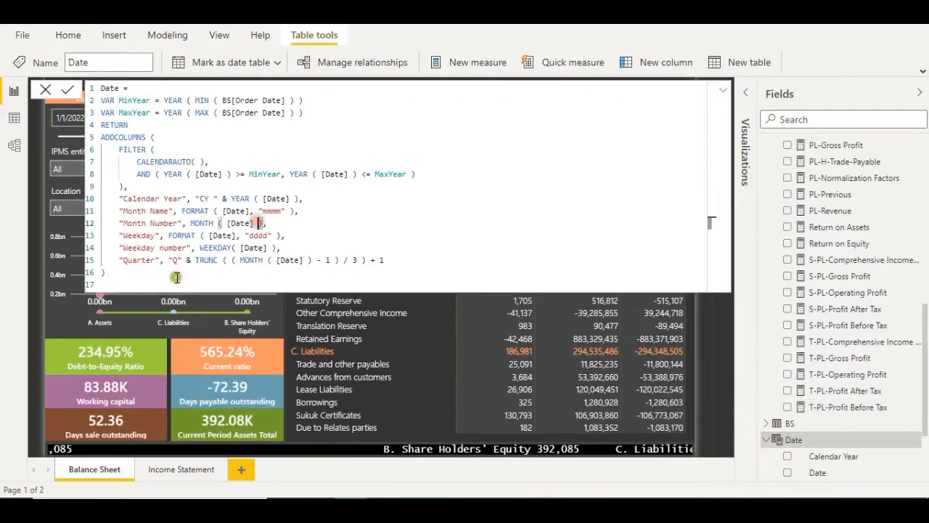
left_click_drag(166, 261, 85, 80)
left_click(212, 137)
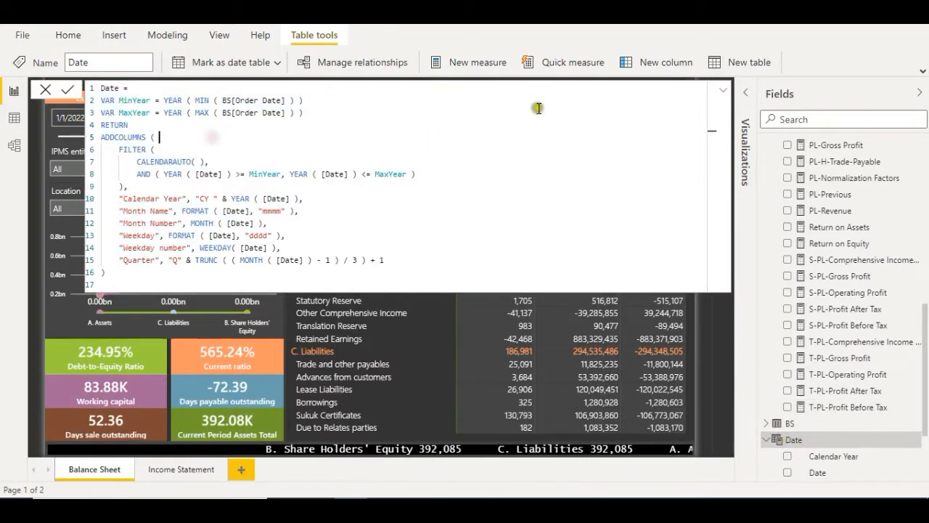
left_click(723, 89)
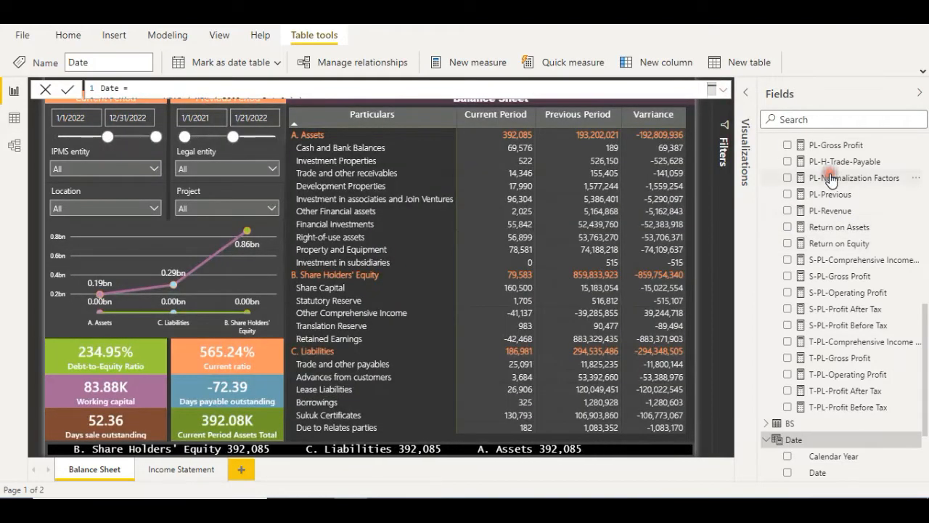
Step: Examine the formulas of the PL-Normalization Factors, PL-Previous and Return on Assets measures
left_click(832, 179)
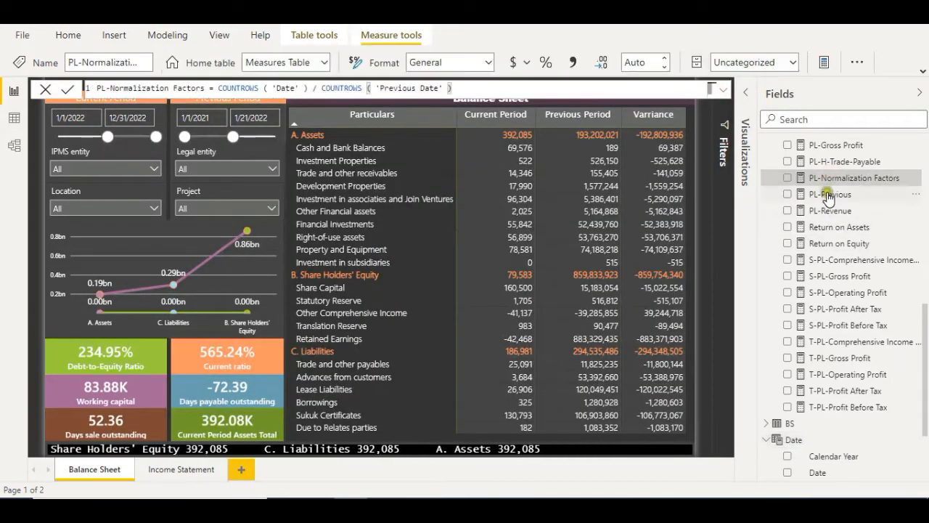
left_click(829, 194)
left_click(799, 227)
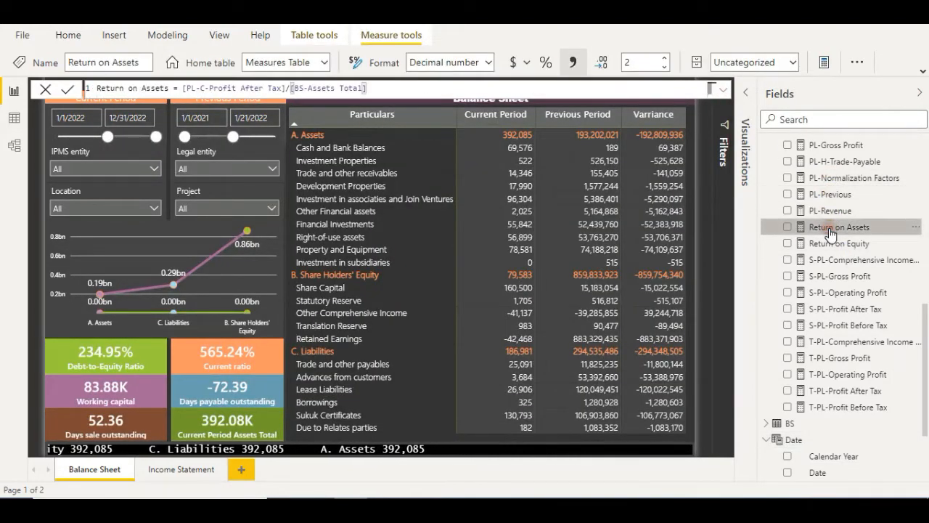
Step: Examine the formulas of the PL-Revenue, PL-Previous, PL-Normalization Factors and S-PL-Comprehensive Income After Tax measures in the expanded formula editor
left_click(817, 211)
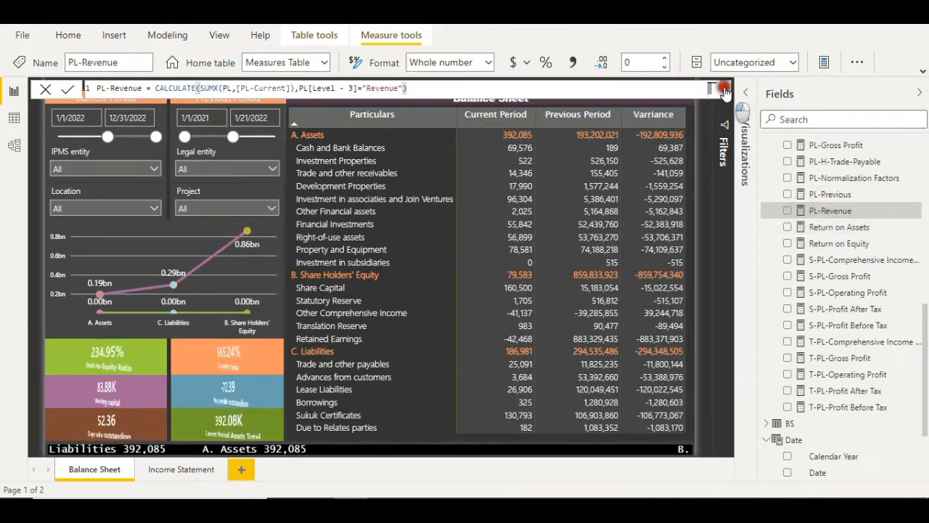
left_click(724, 88)
left_click(827, 194)
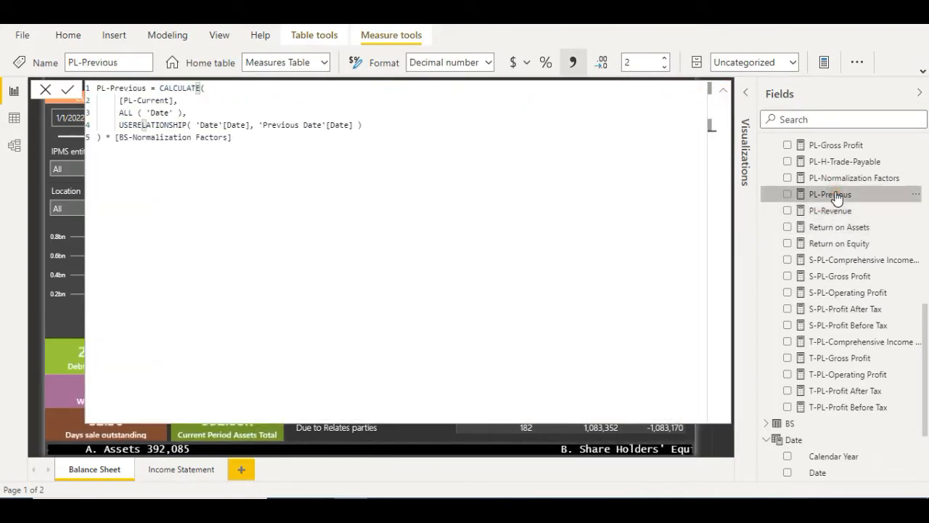
left_click(836, 179)
left_click(840, 259)
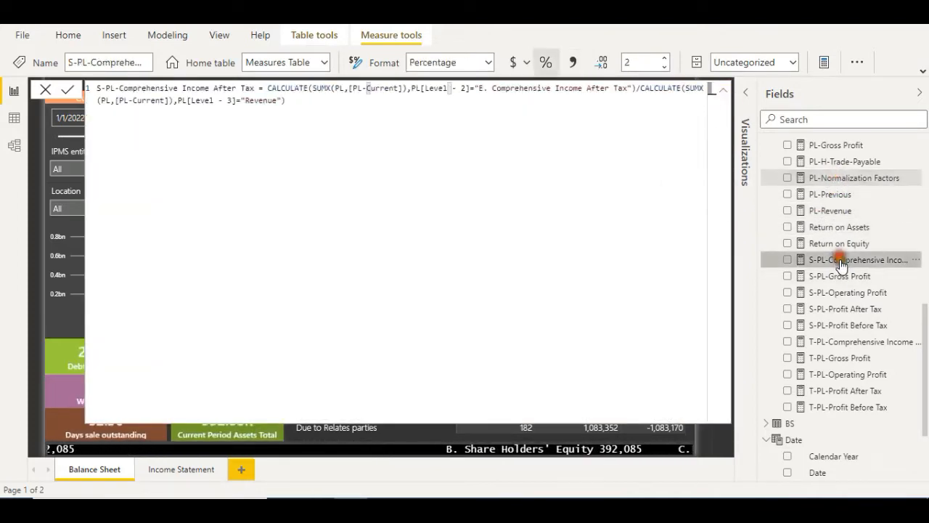
Step: Examine the formula of the BS-D-Trade-Receivable measure, then collapse and close the formula editor without changes
scroll(835, 259, "up", 5)
left_click(827, 224)
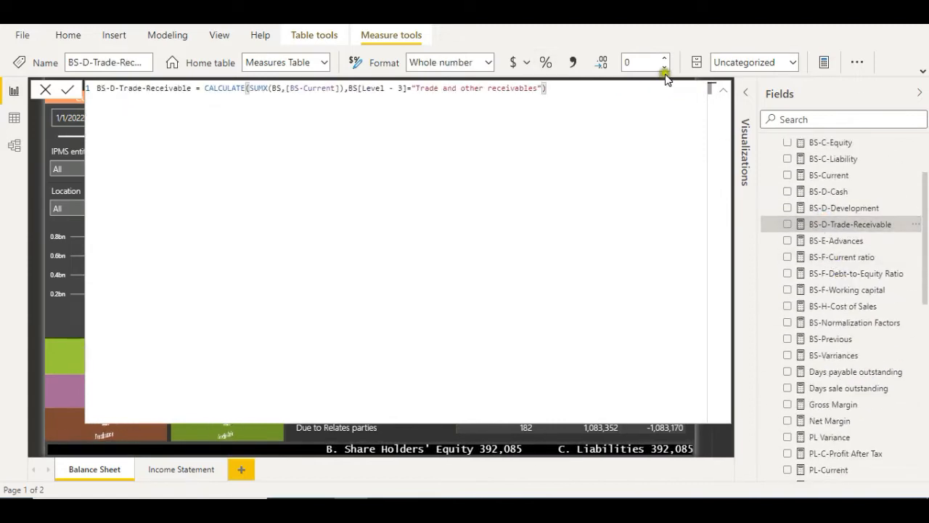
left_click(725, 93)
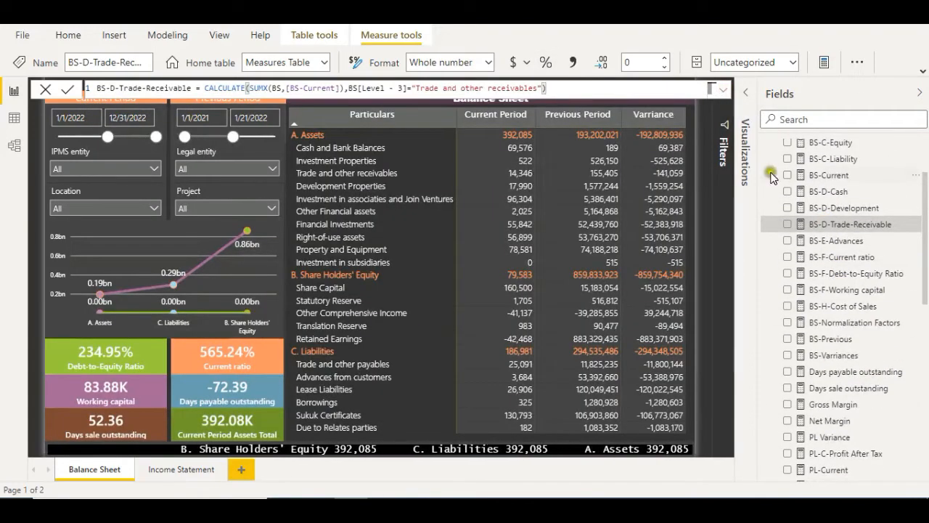
left_click(43, 88)
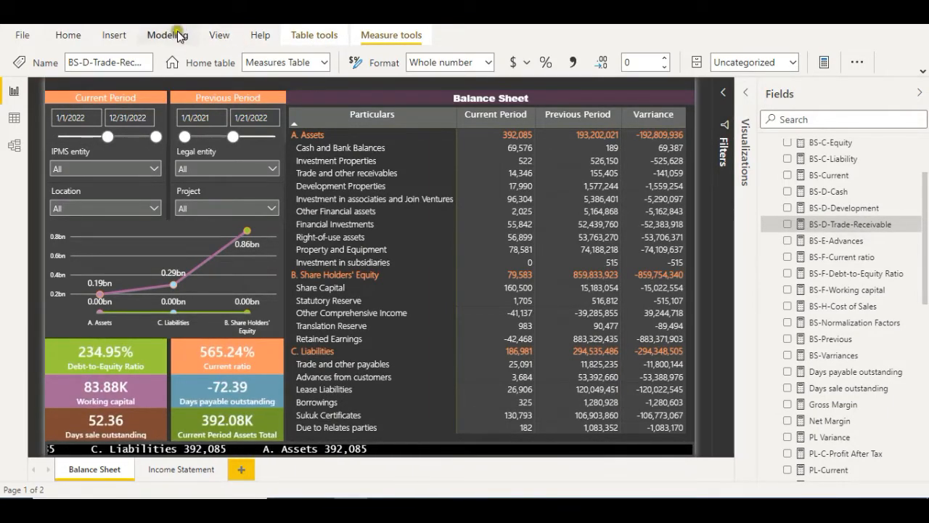
Step: Open the Power Query Editor and examine the Data Model query's M code, highlighting the source file path, without changing anything
left_click(67, 36)
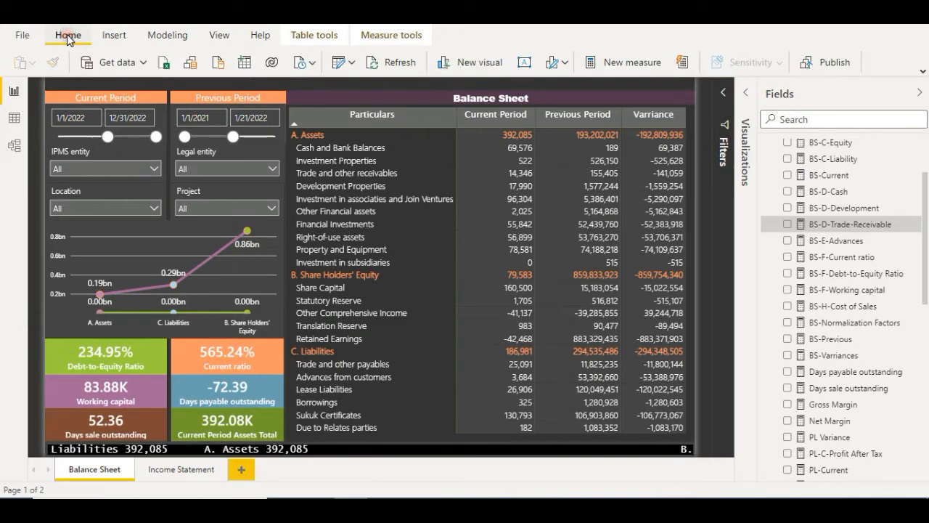
left_click(338, 65)
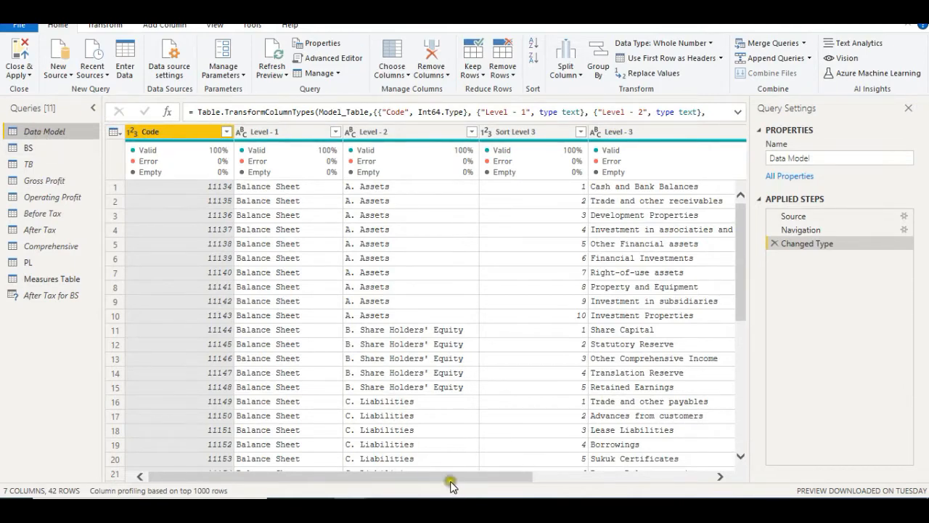
left_click_drag(450, 485, 297, 415)
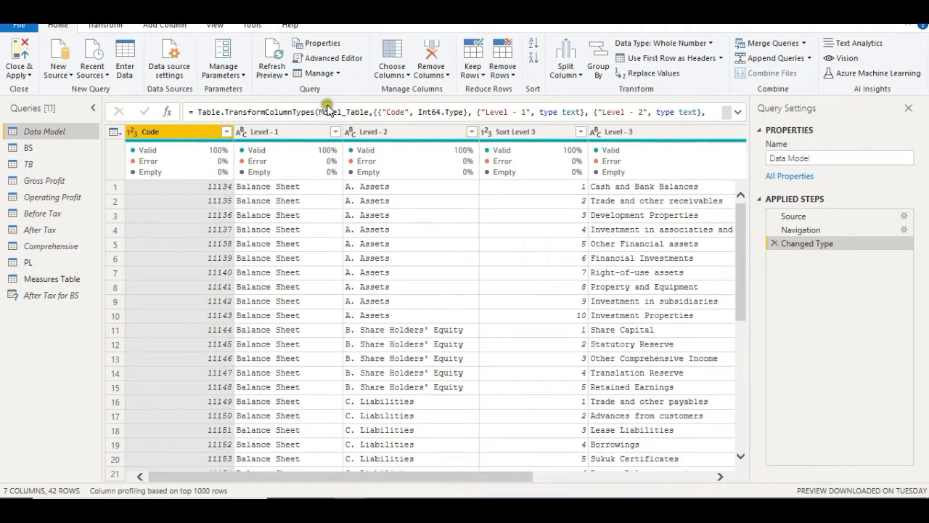
left_click(328, 59)
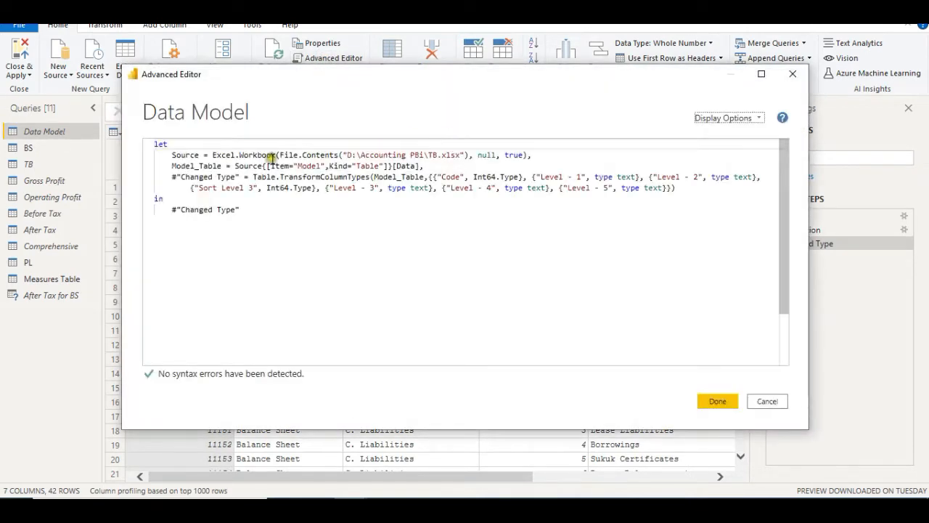
left_click_drag(251, 155, 458, 155)
left_click(373, 153)
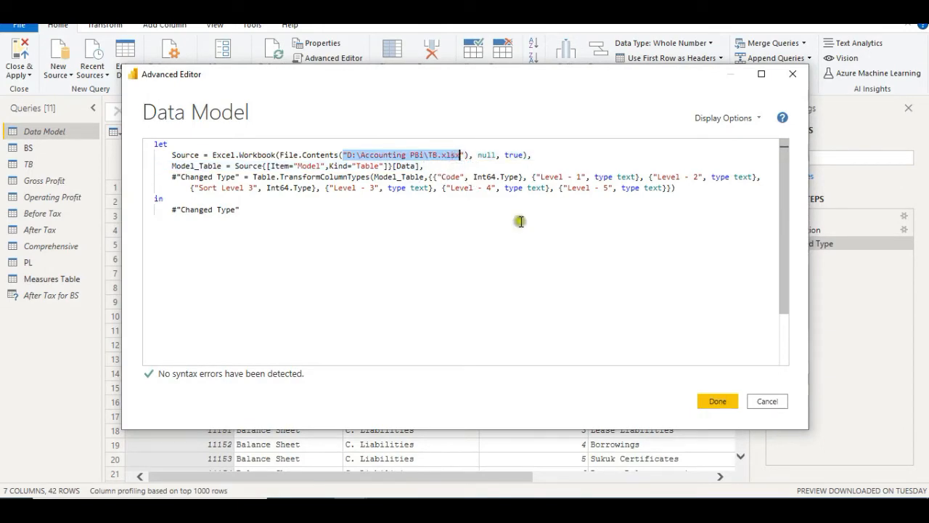
left_click(767, 401)
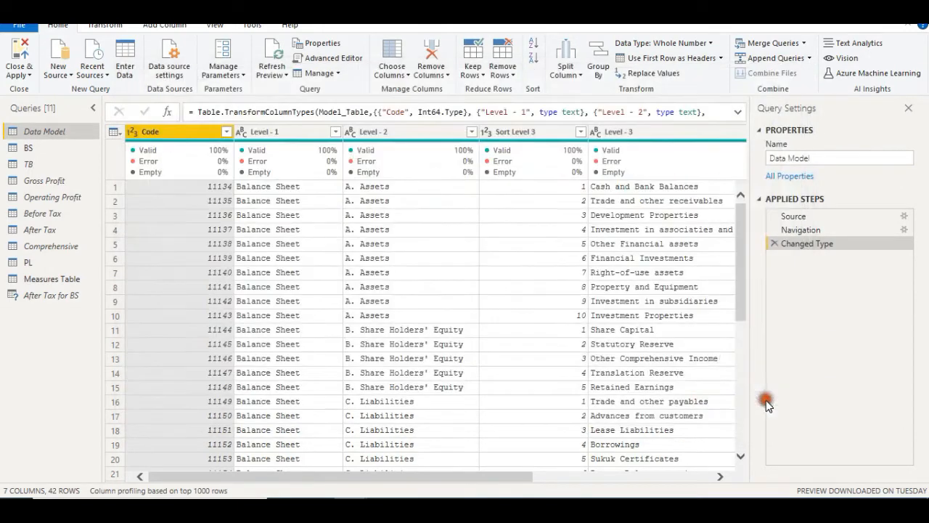
Step: Examine the TB query's M code, highlighting the Source and PL_Setings_Table lines, and close it without changes
left_click(41, 166)
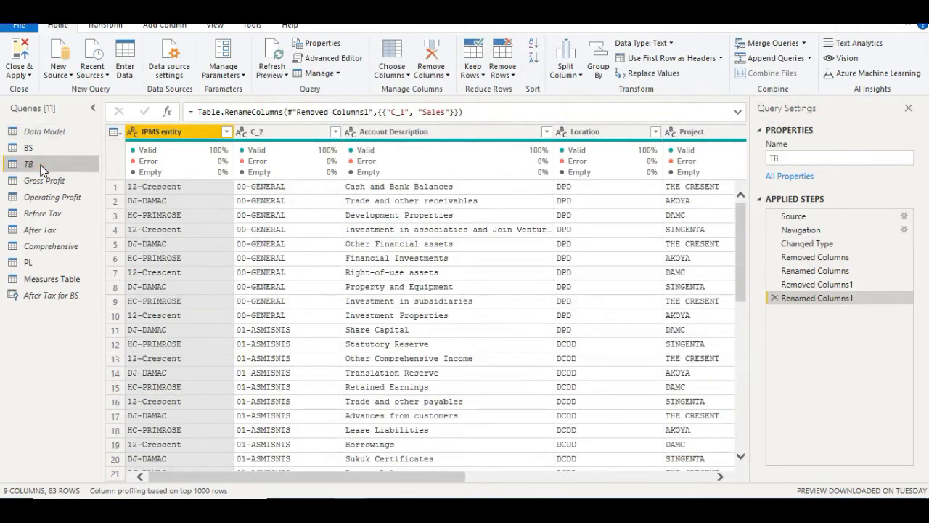
left_click(340, 58)
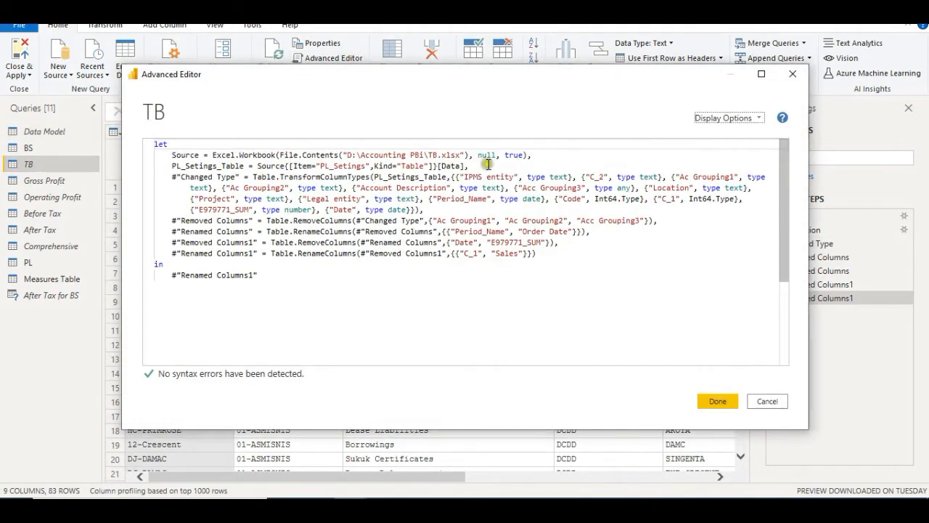
mouse_move(471, 167)
left_mouse_down()
mouse_move(255, 155)
mouse_move(131, 164)
mouse_move(147, 155)
left_mouse_up()
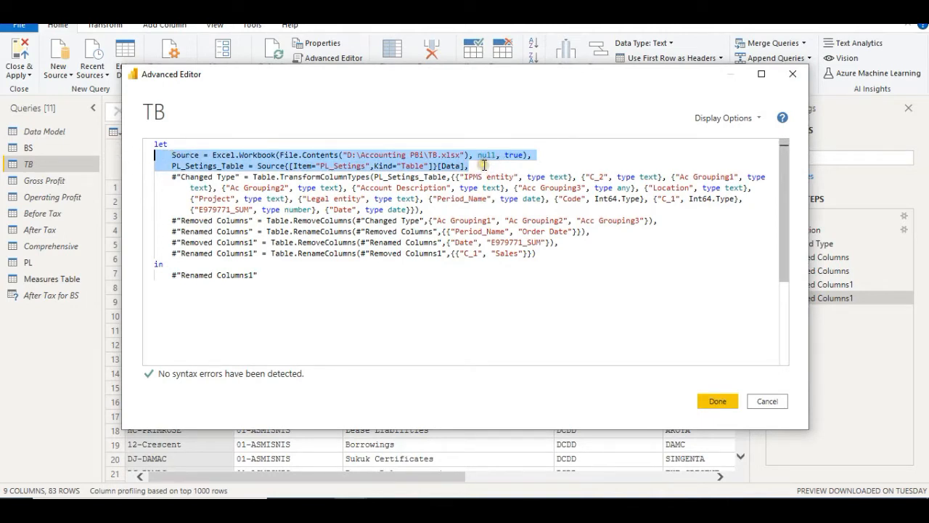
left_click_drag(484, 166, 135, 150)
left_click(768, 401)
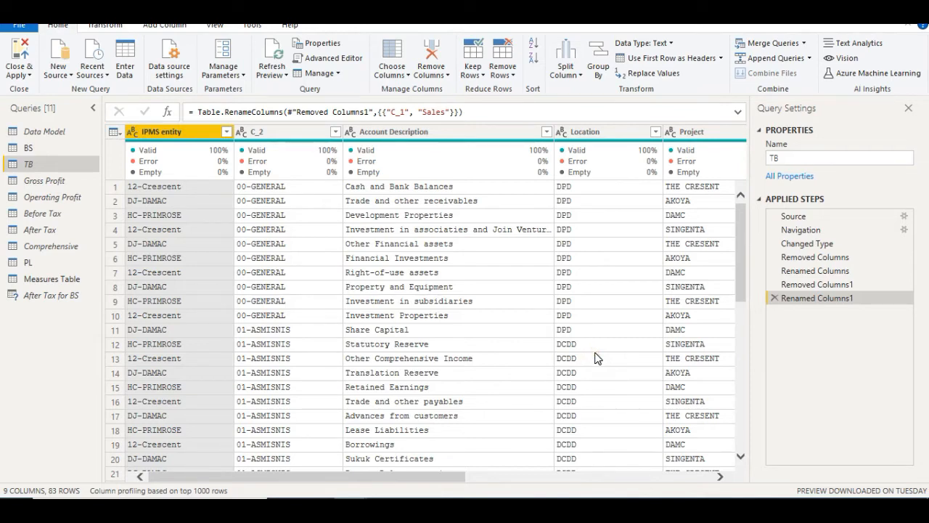
left_click(347, 58)
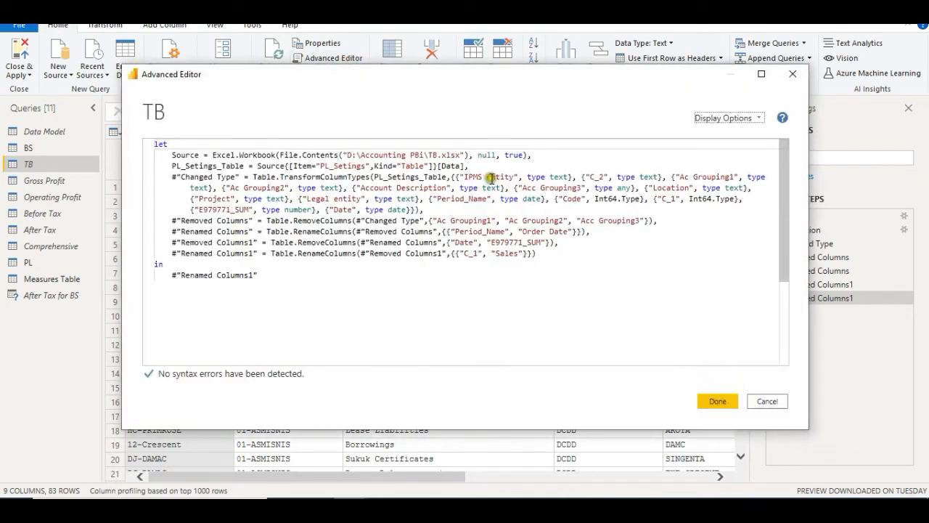
left_click_drag(476, 170, 148, 154)
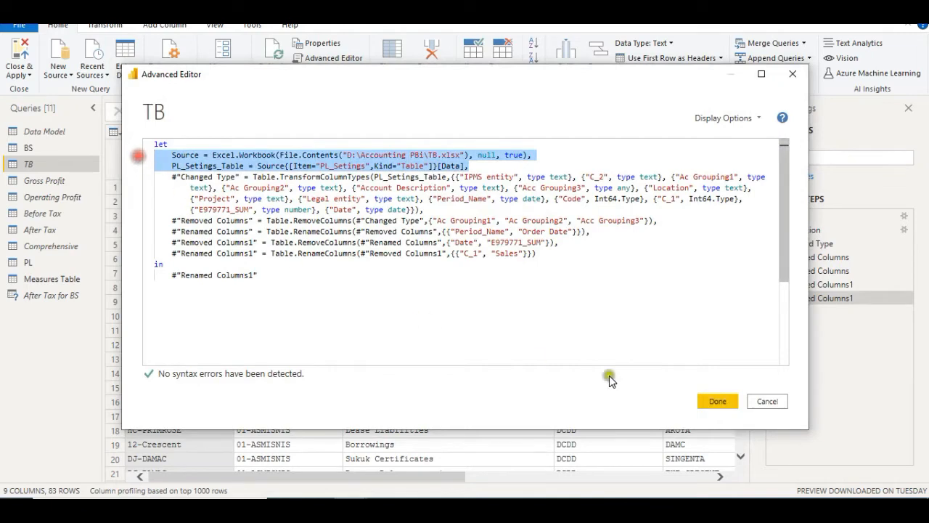
left_click(770, 402)
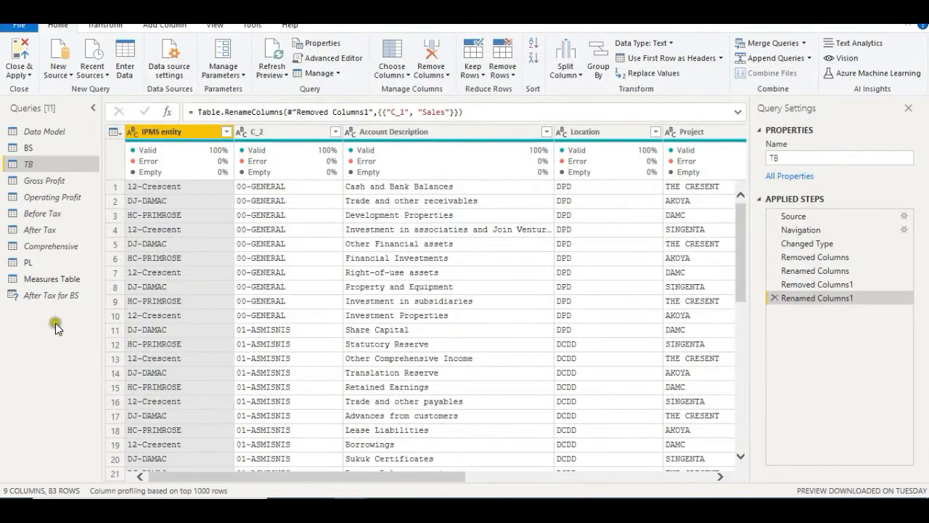
Step: Refresh the preview of the After Tax for BS query, then apply the queries and return to the report
left_click(33, 297)
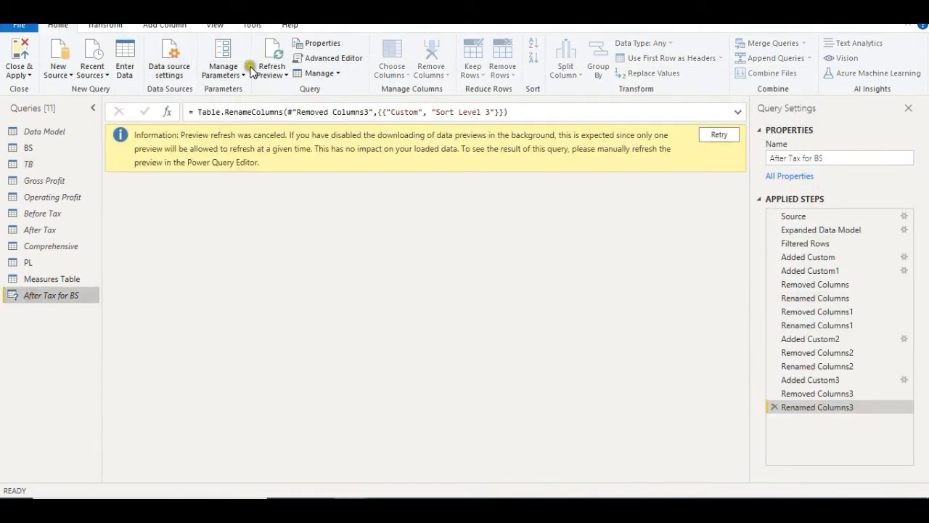
left_click(270, 55)
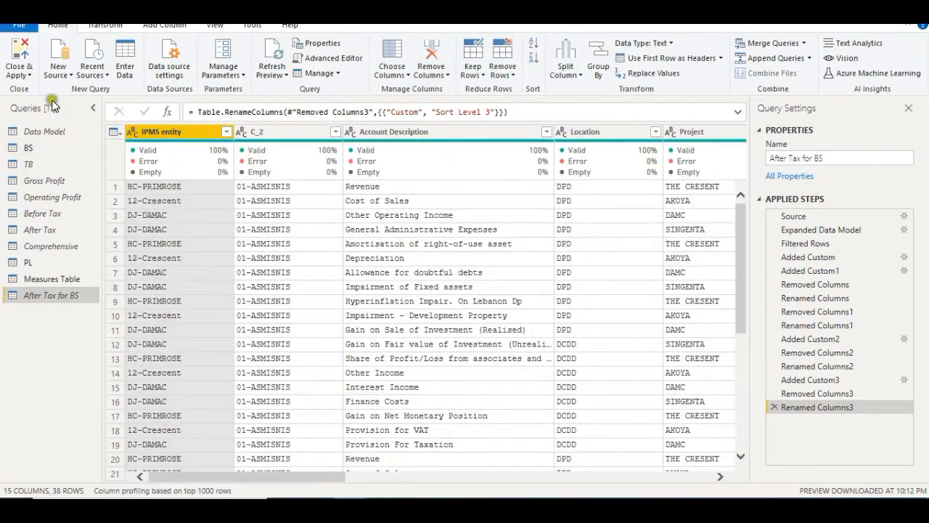
left_click(29, 71)
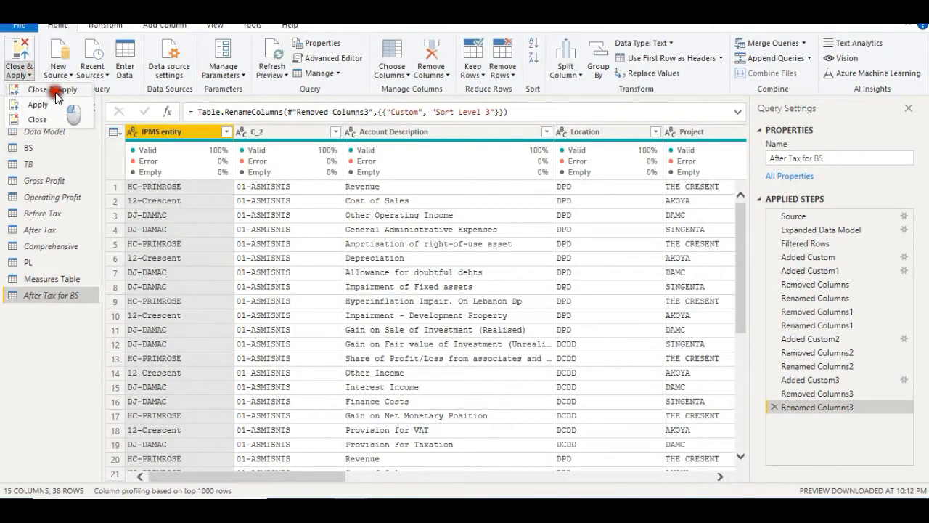
left_click(51, 89)
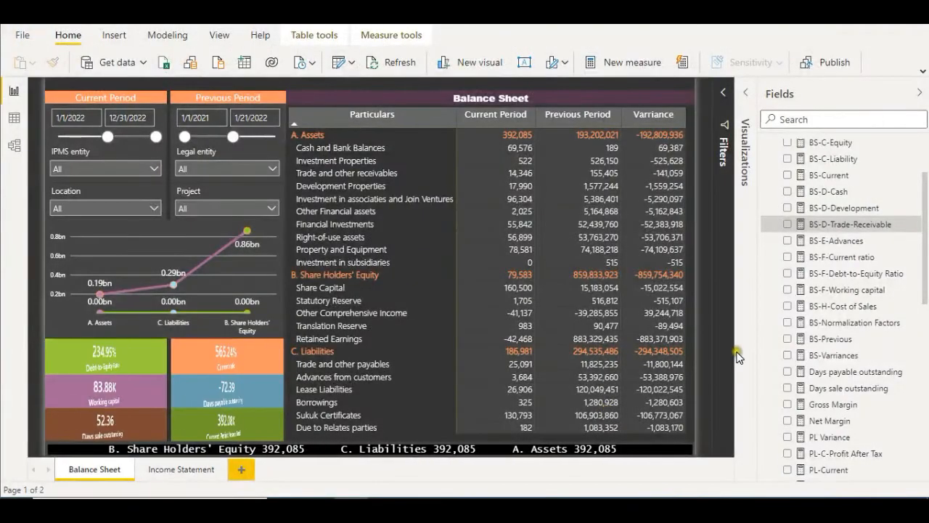
Step: View the Income Statement page, then add a blank report page and browse the Measures Table fields
left_click(179, 472)
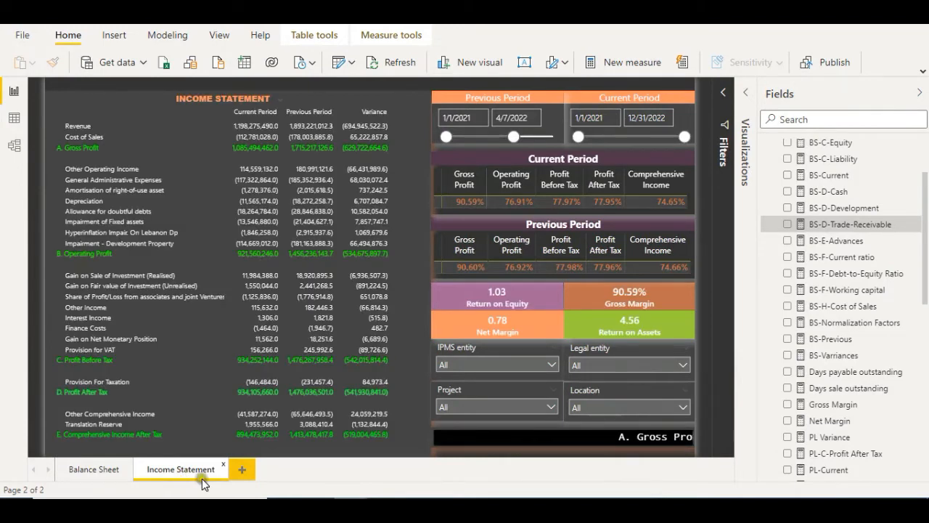
left_click(242, 469)
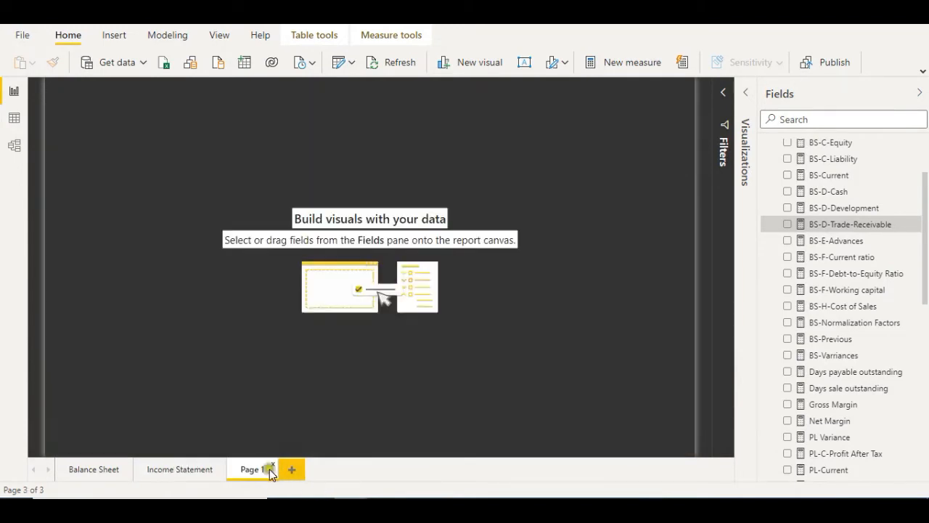
scroll(833, 363, "down", 10)
scroll(830, 392, "up", 15)
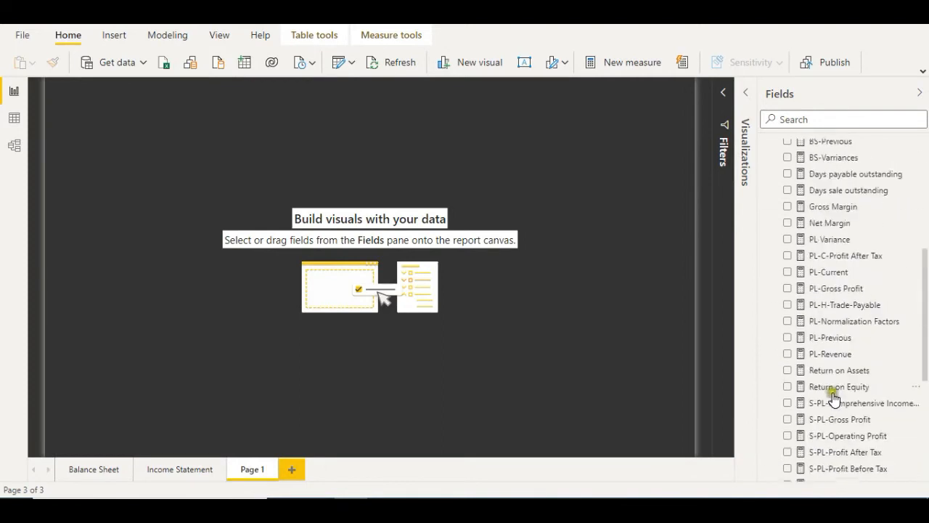
Step: Delete the blank report page and return to the Balance Sheet page
left_click(273, 469)
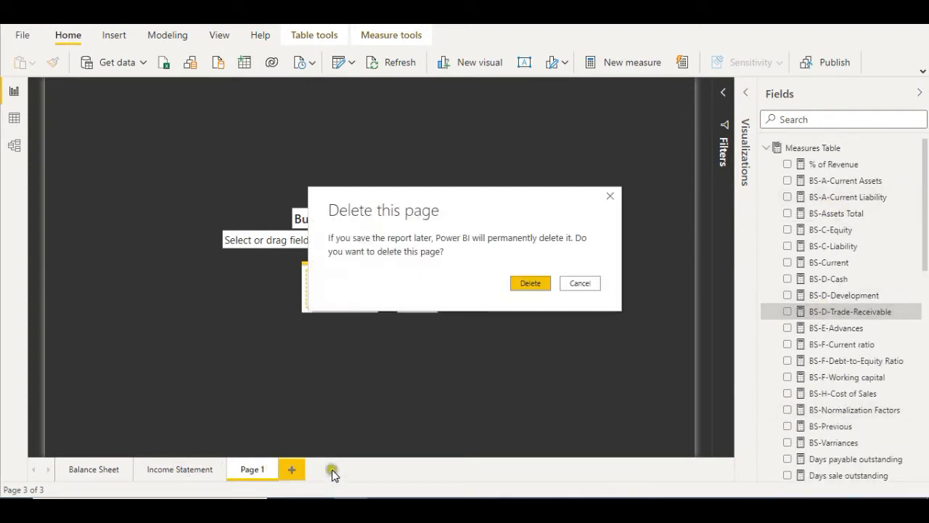
left_click(530, 283)
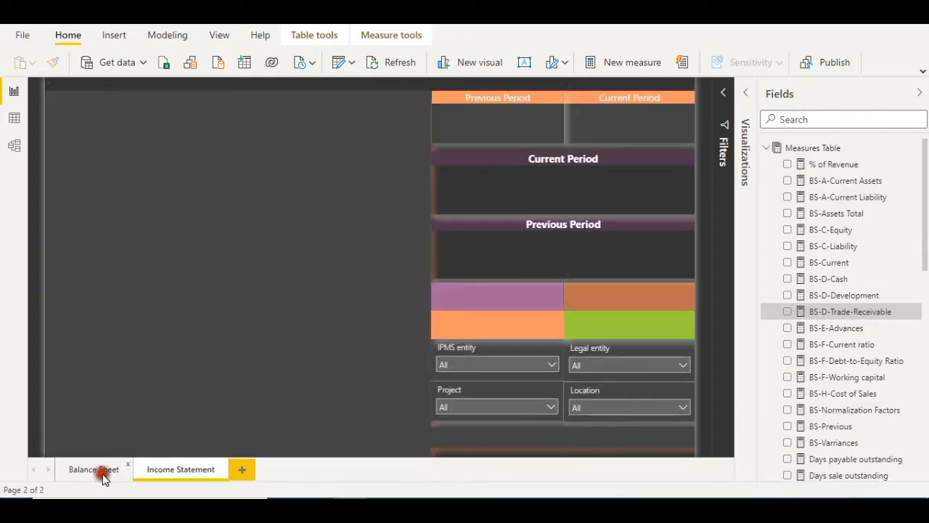
left_click(105, 473)
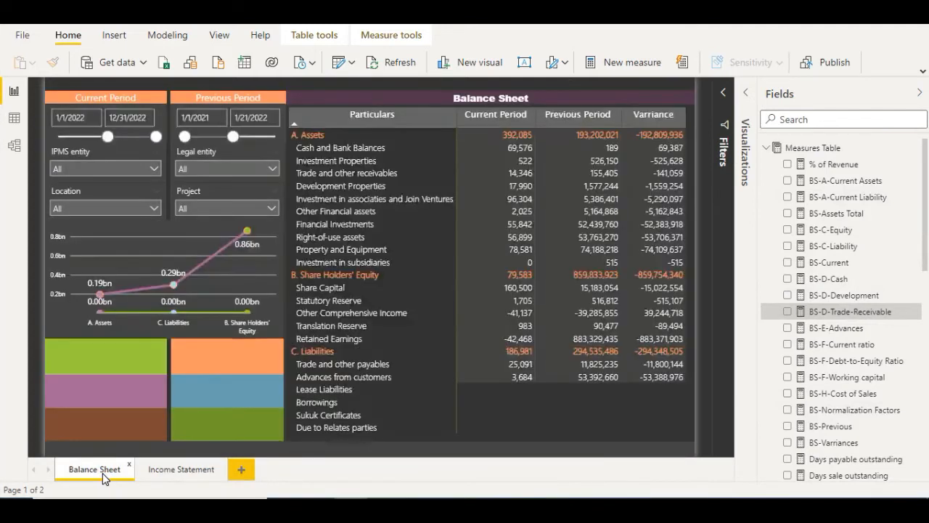